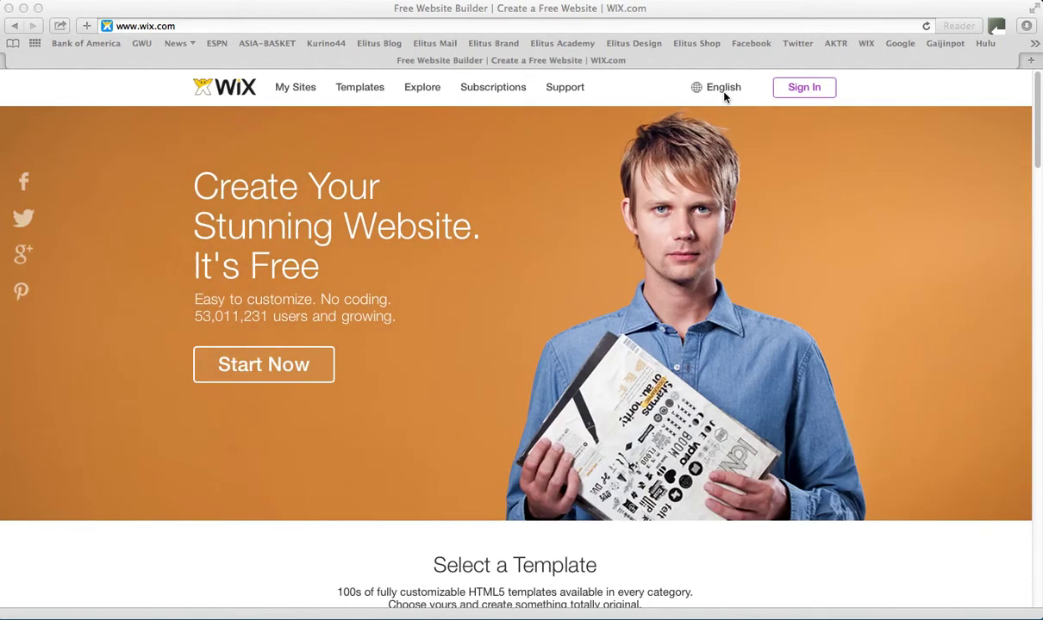
# Check the site language list, then open the Sign In form with saved credentials prefilled
pyautogui.click(724, 98)
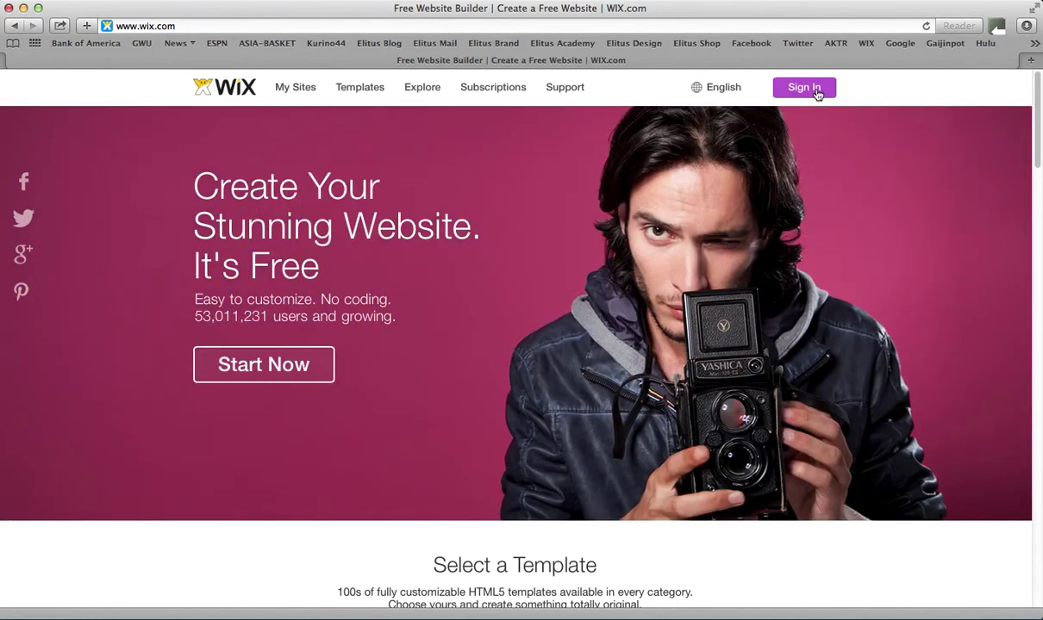
pyautogui.click(816, 89)
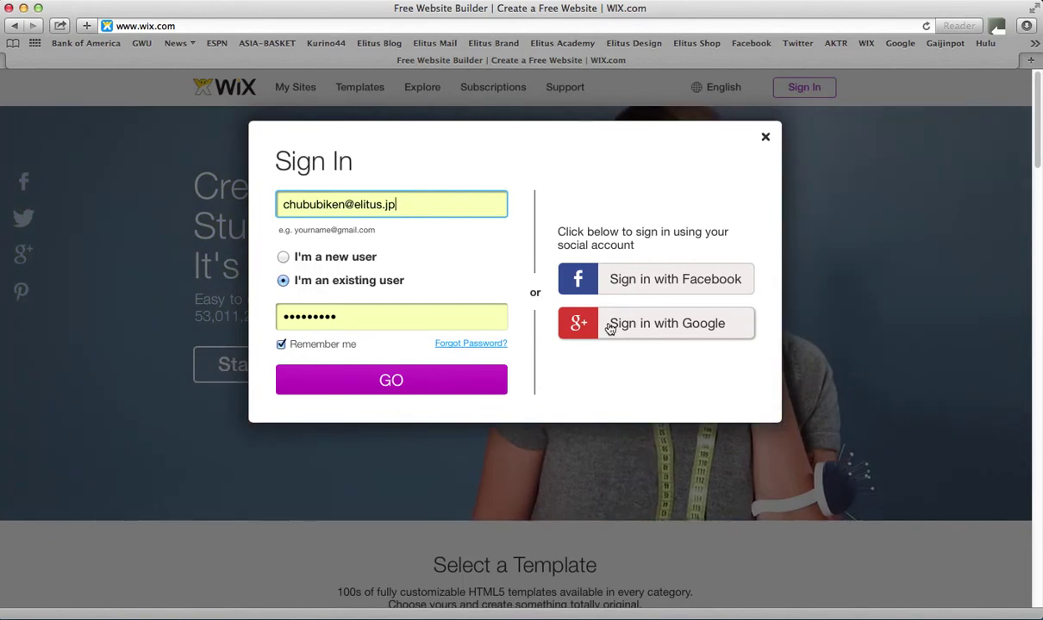
# Replace the prefilled e-mail with the saved demo account's login and sign in
pyautogui.moveTo(431, 210); pyautogui.dragTo(254, 176)
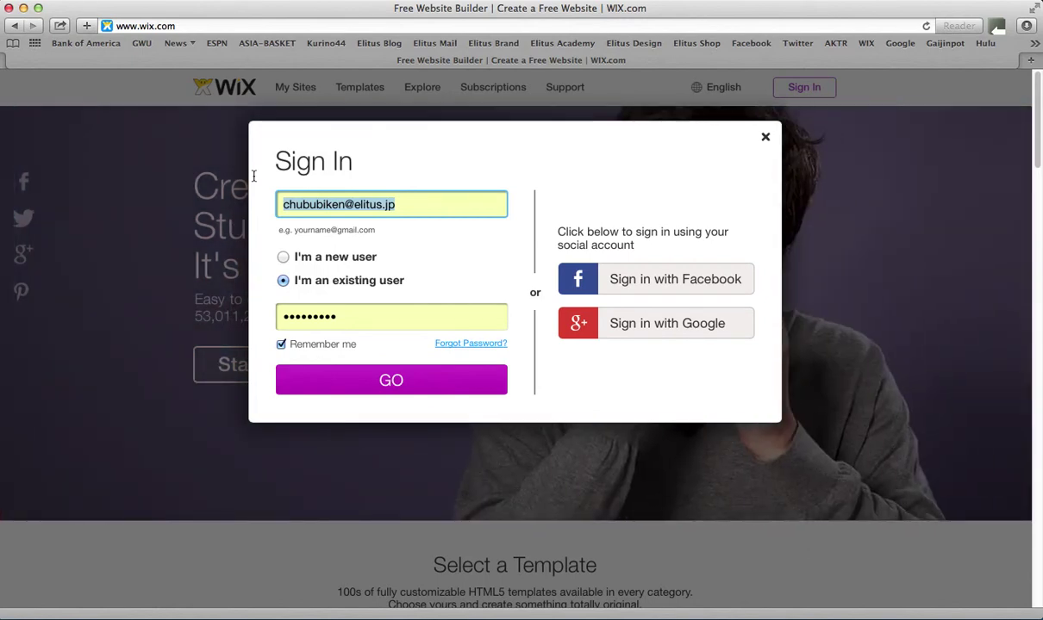
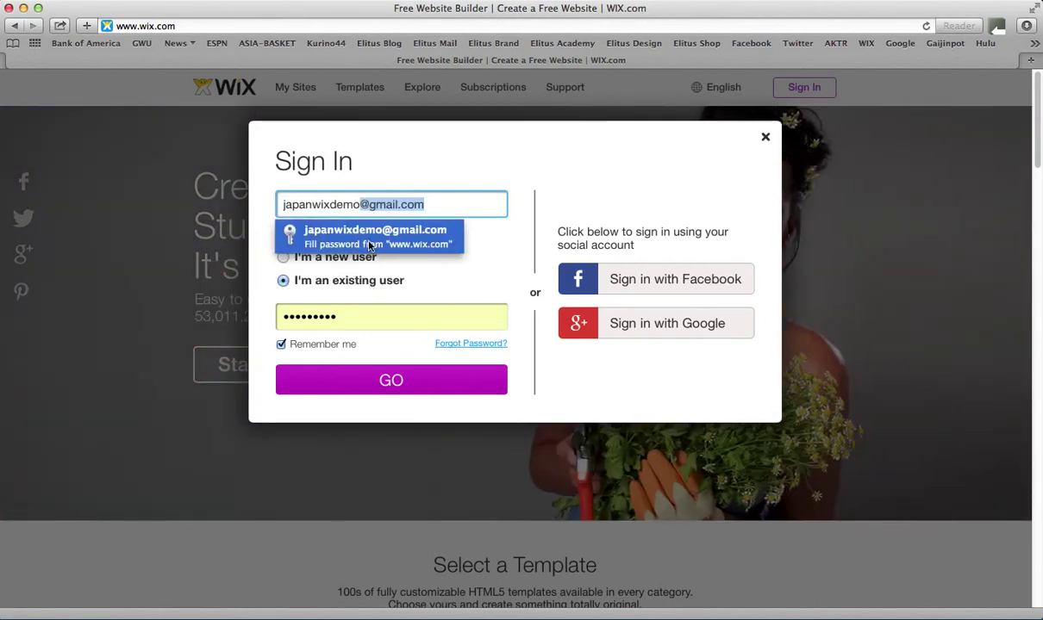
pyautogui.click(349, 236)
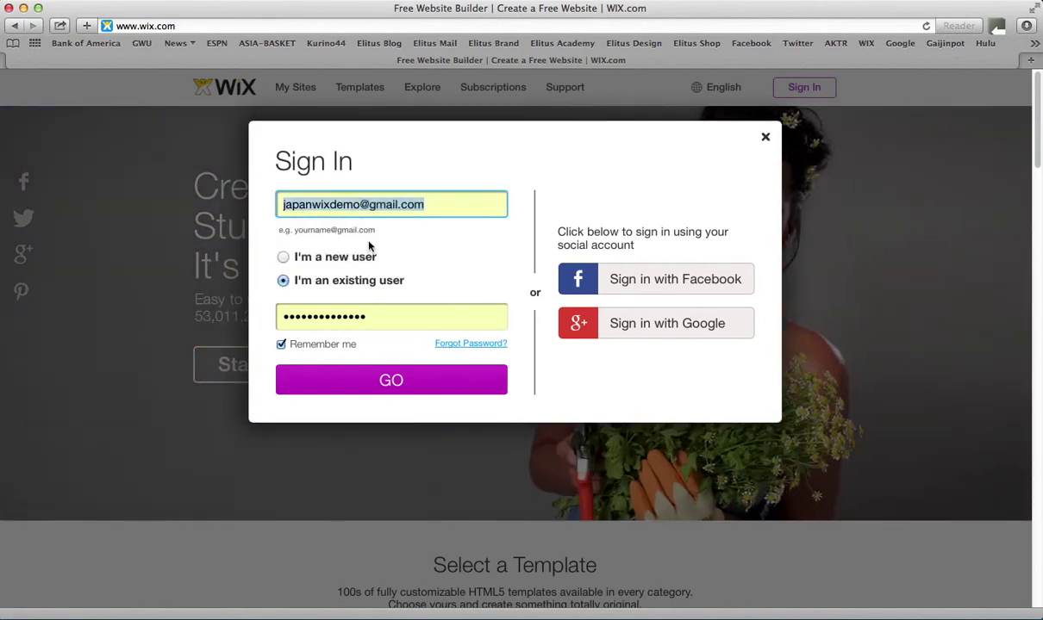
pyautogui.click(373, 382)
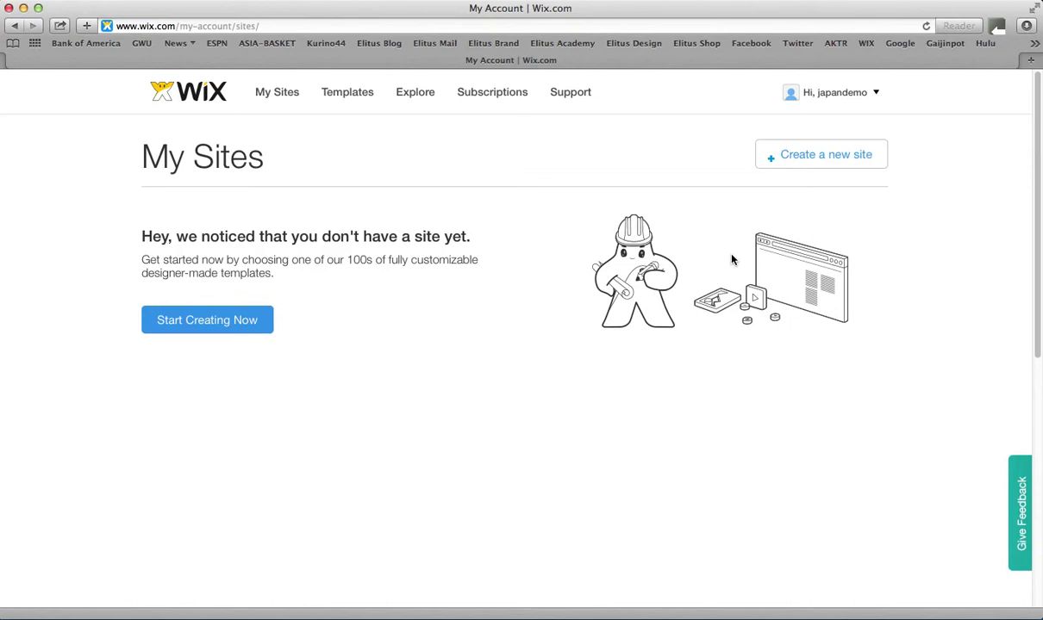
# Go to the Templates gallery from the Wix header and scroll through the previews
pyautogui.click(347, 95)
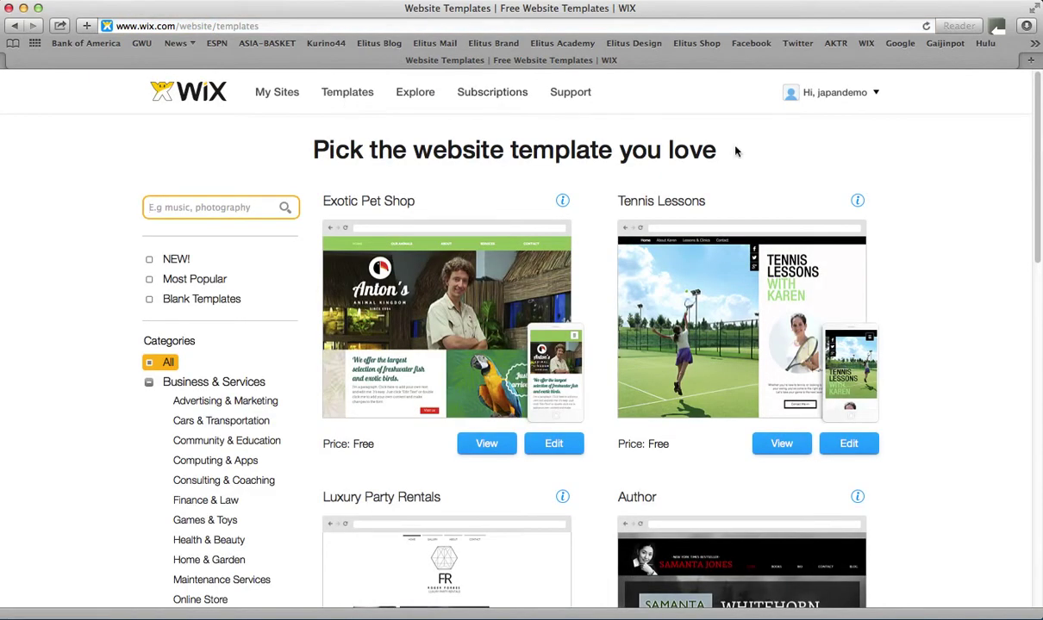
pyautogui.scroll(-2, 924, 159)
pyautogui.scroll(2, 922, 157)
pyautogui.scroll(-3, 276, 183)
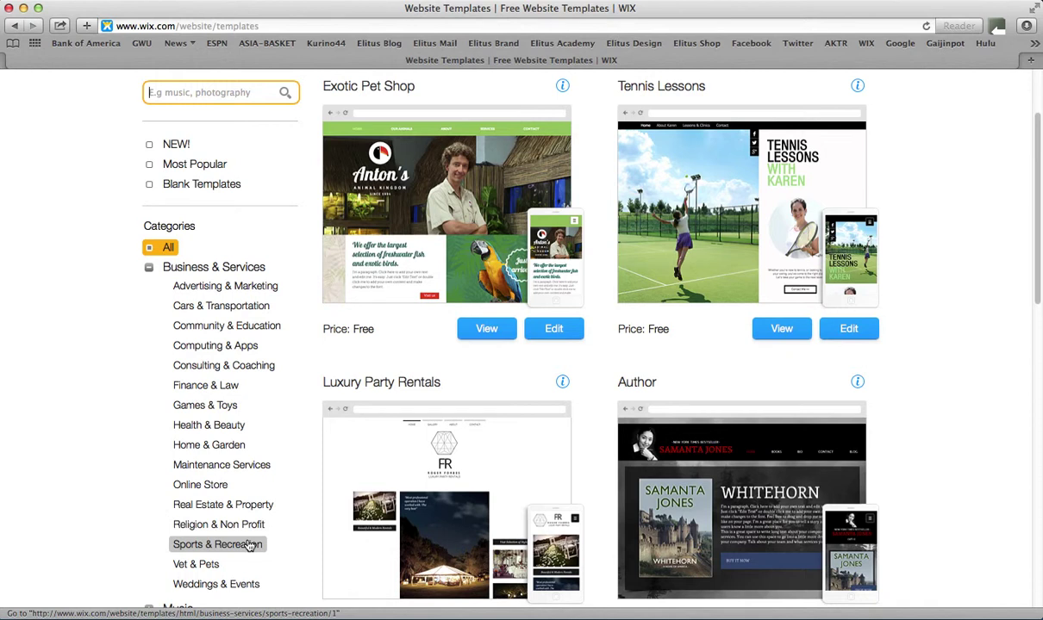
pyautogui.scroll(-5, 248, 546)
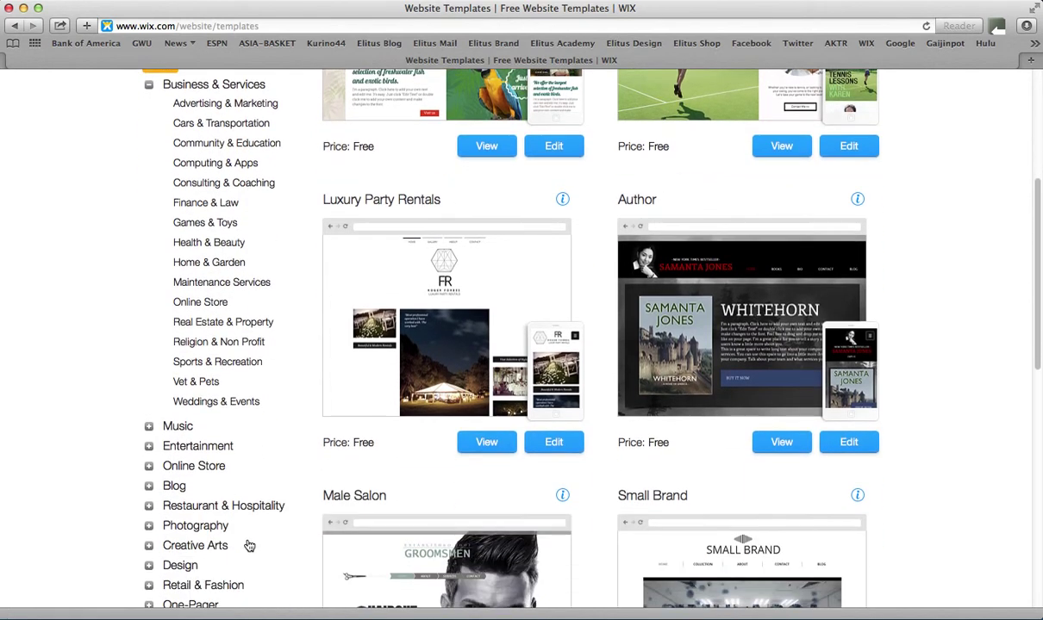
pyautogui.scroll(-4, 248, 546)
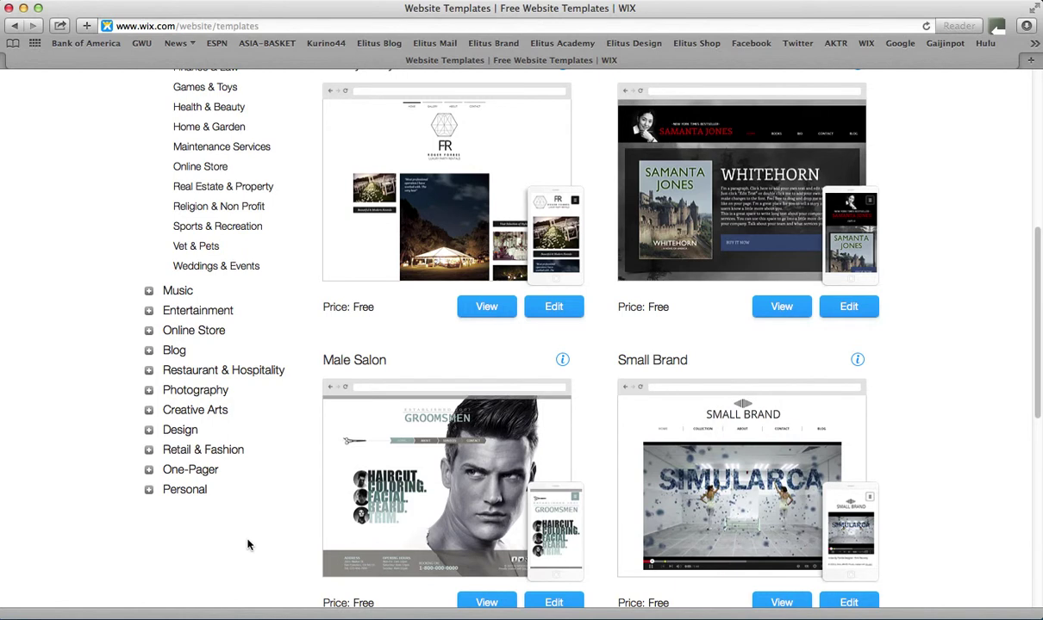
pyautogui.scroll(8, 249, 545)
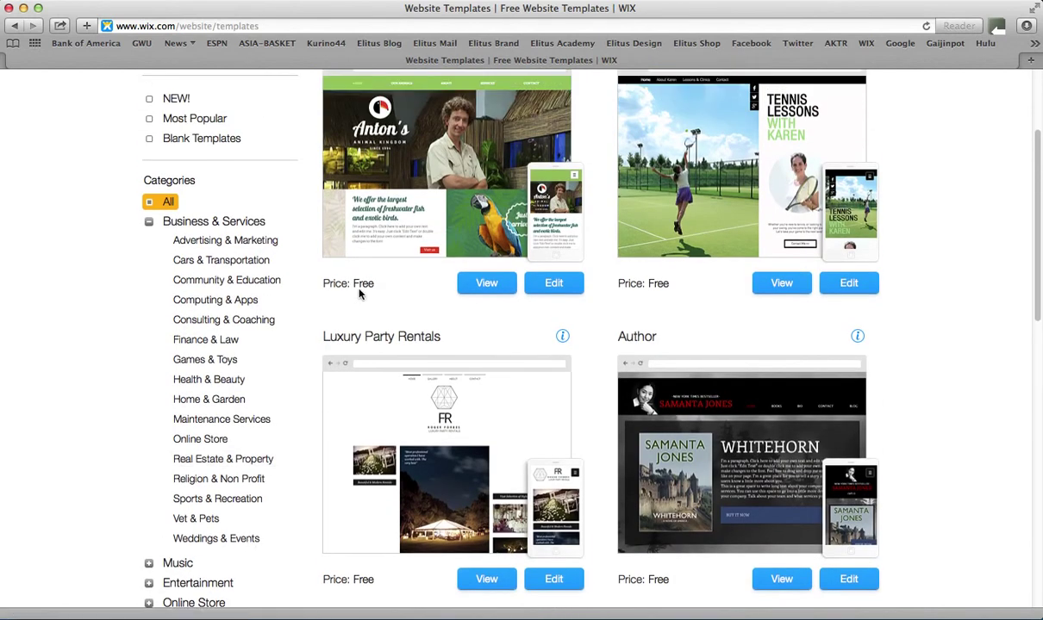
pyautogui.scroll(-3, 586, 311)
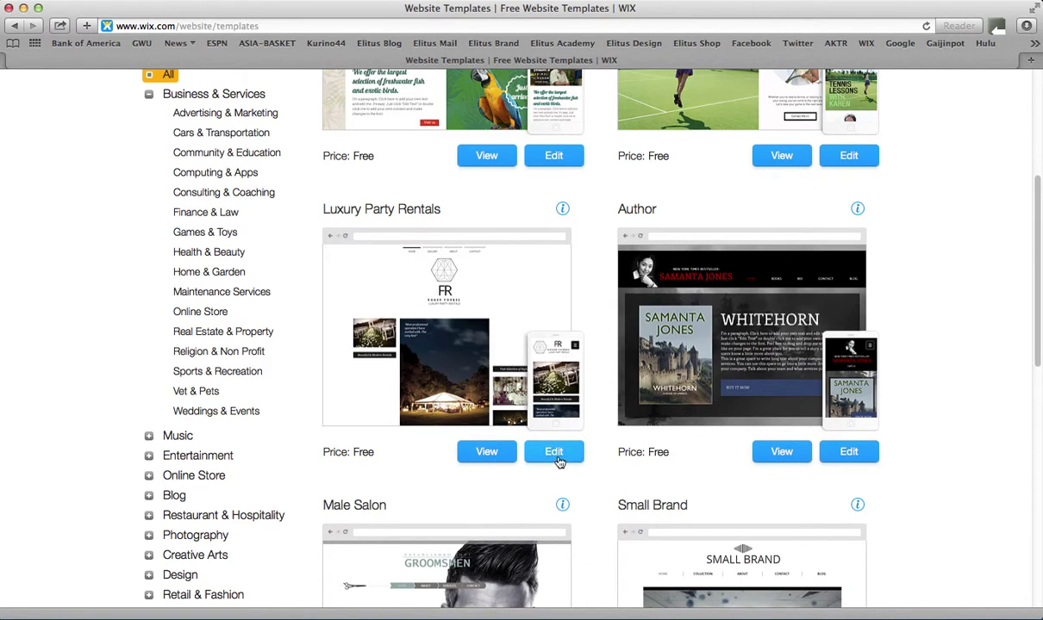
# Preview Luxury Party Rentals' GALLERY and CATALOG pages, then return to the Website Templates tab
pyautogui.click(487, 452)
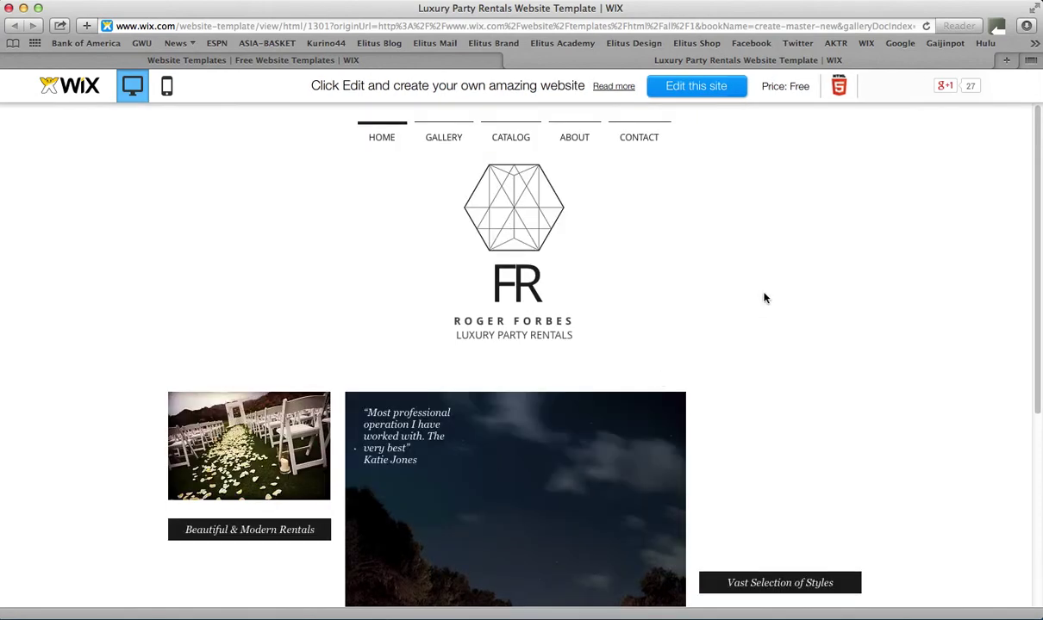
pyautogui.scroll(-5, 764, 298)
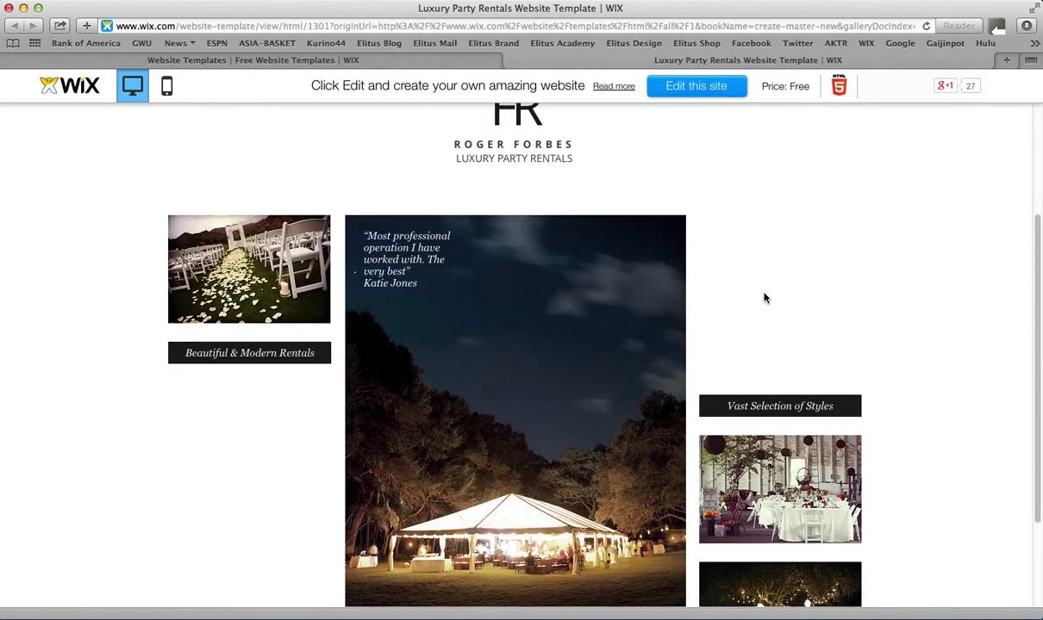
pyautogui.scroll(5, 764, 298)
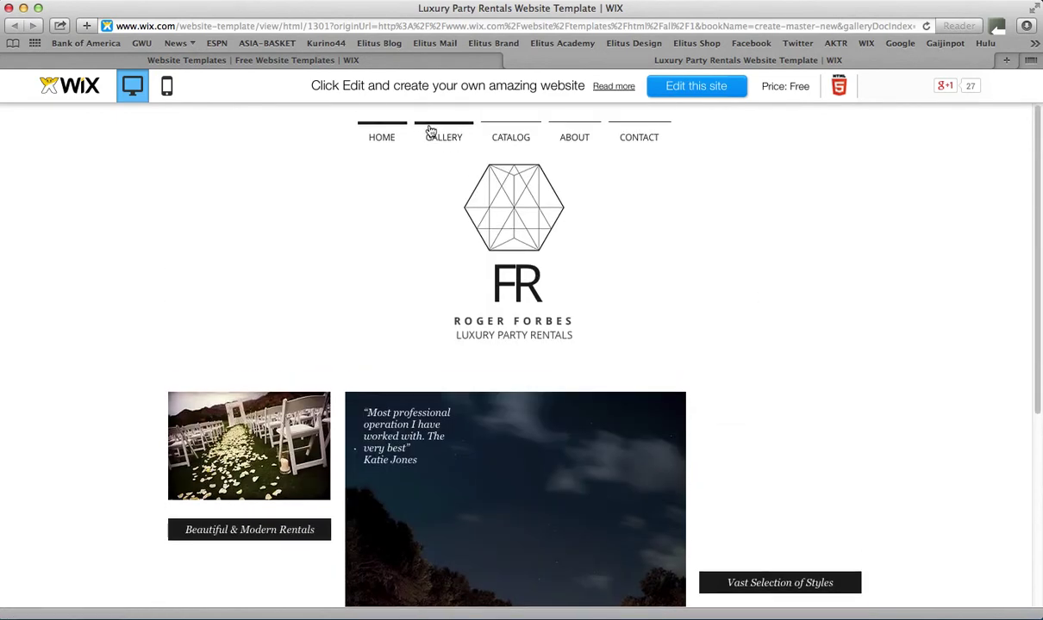
pyautogui.click(440, 141)
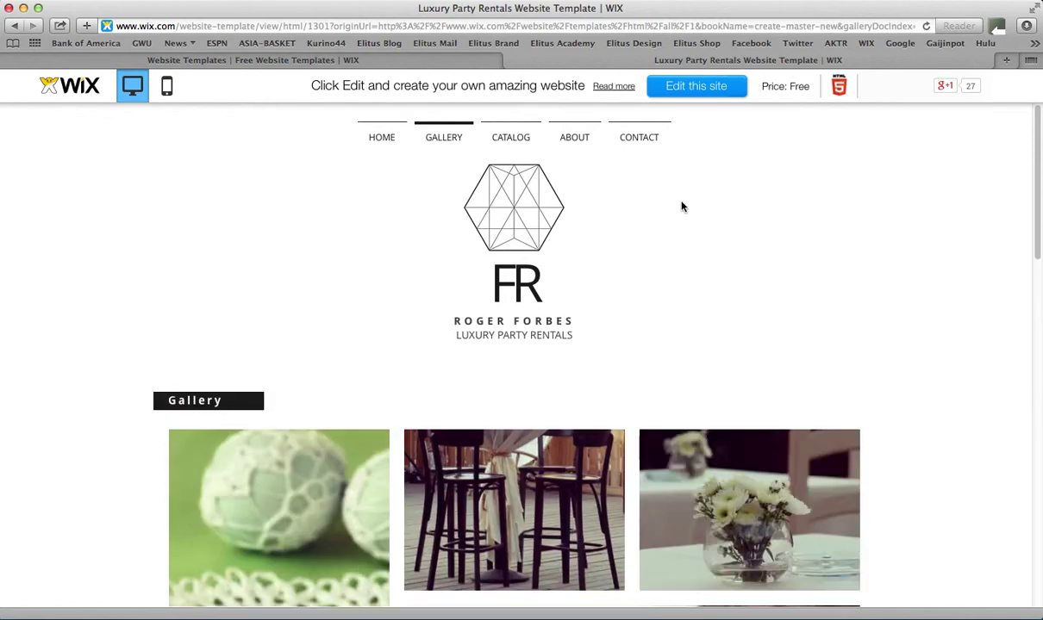
pyautogui.click(515, 144)
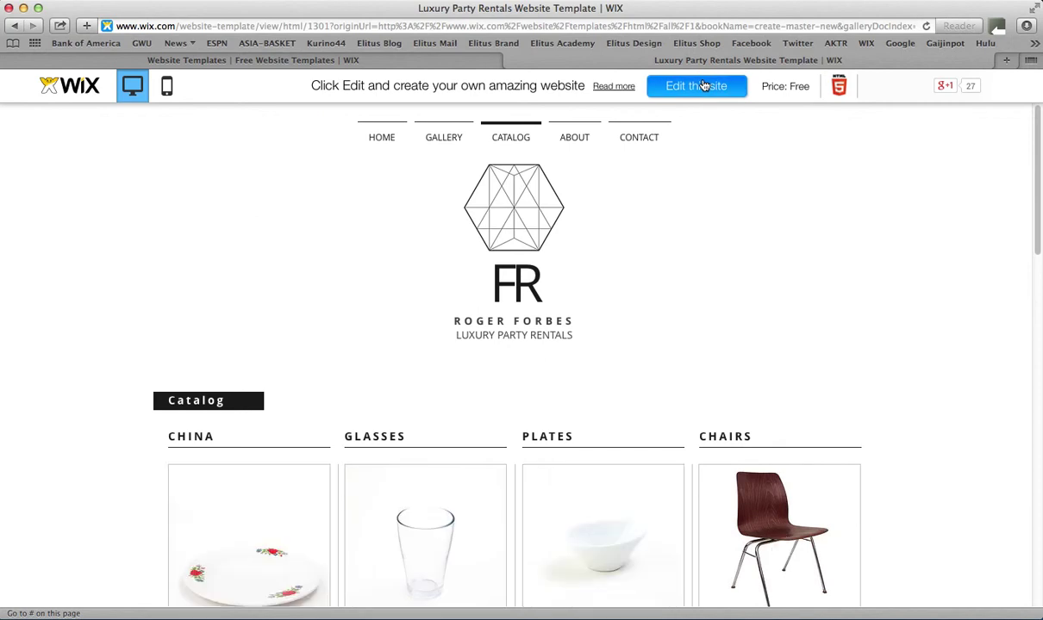
pyautogui.click(484, 62)
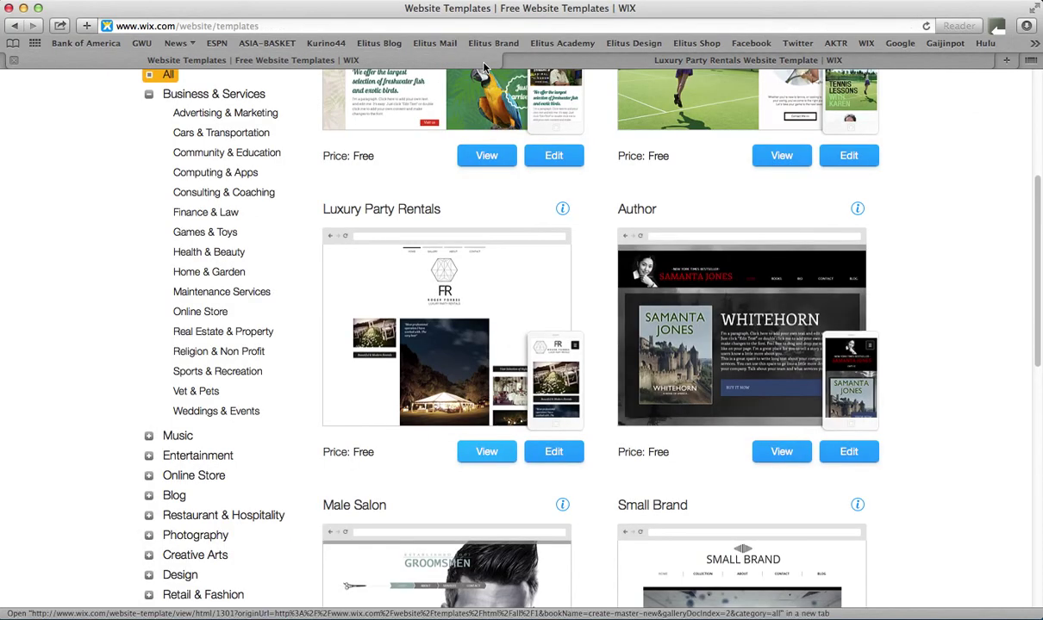
pyautogui.scroll(5, 837, 260)
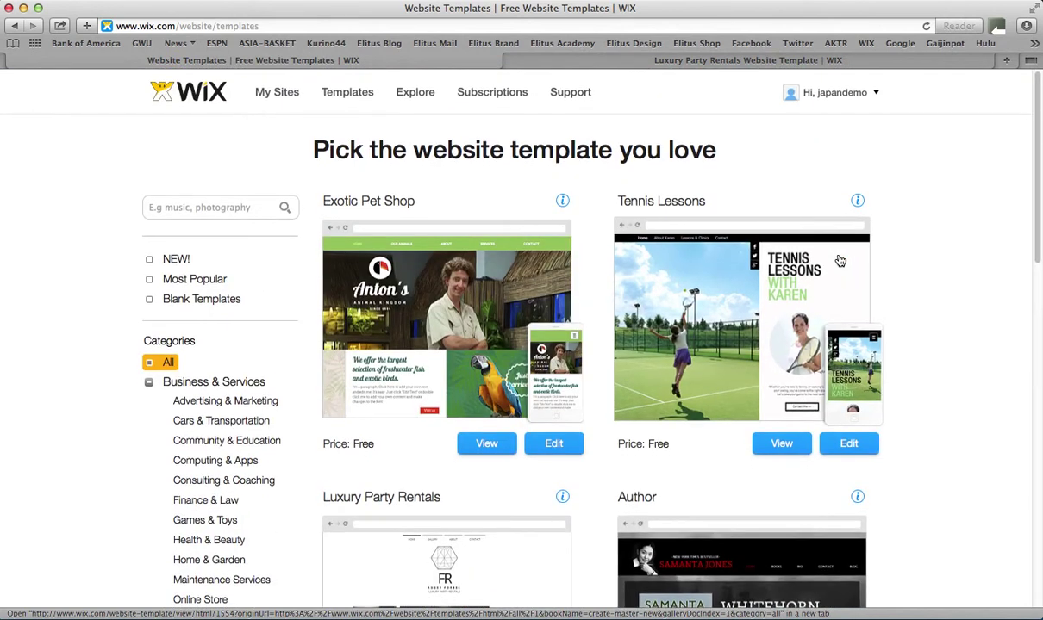
# Scroll to Luxury Party Rentals and open it for editing in the HTML Editor
pyautogui.scroll(-5, 534, 449)
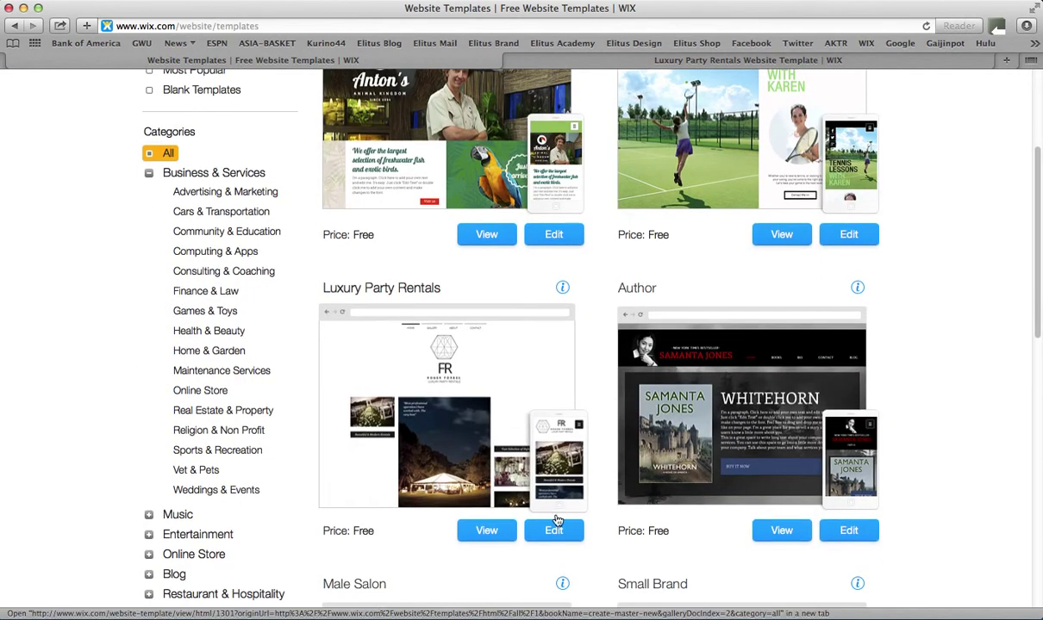
pyautogui.click(557, 534)
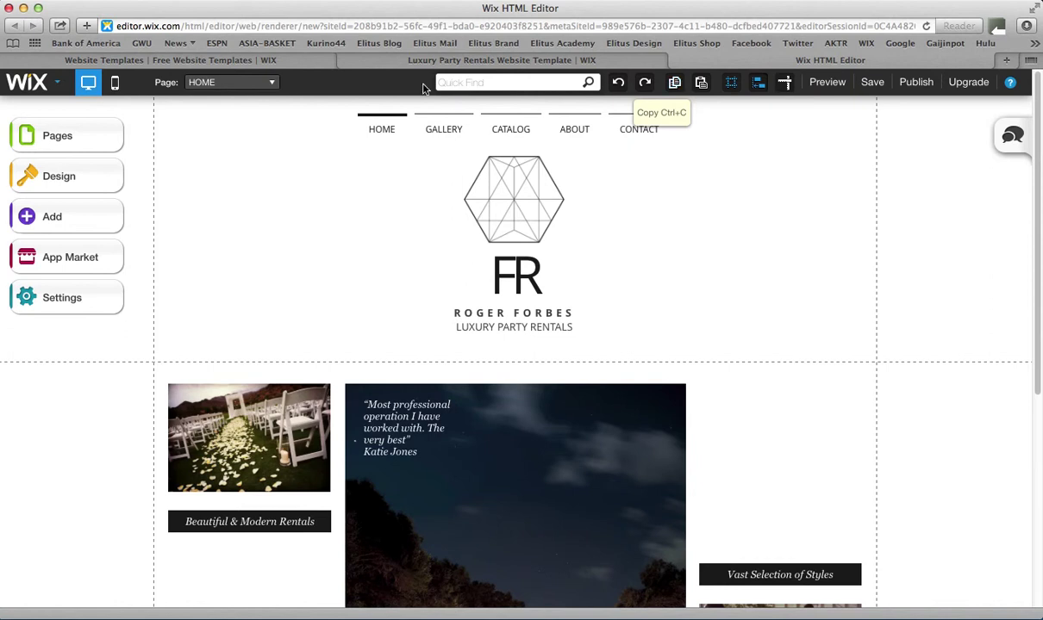
pyautogui.click(57, 88)
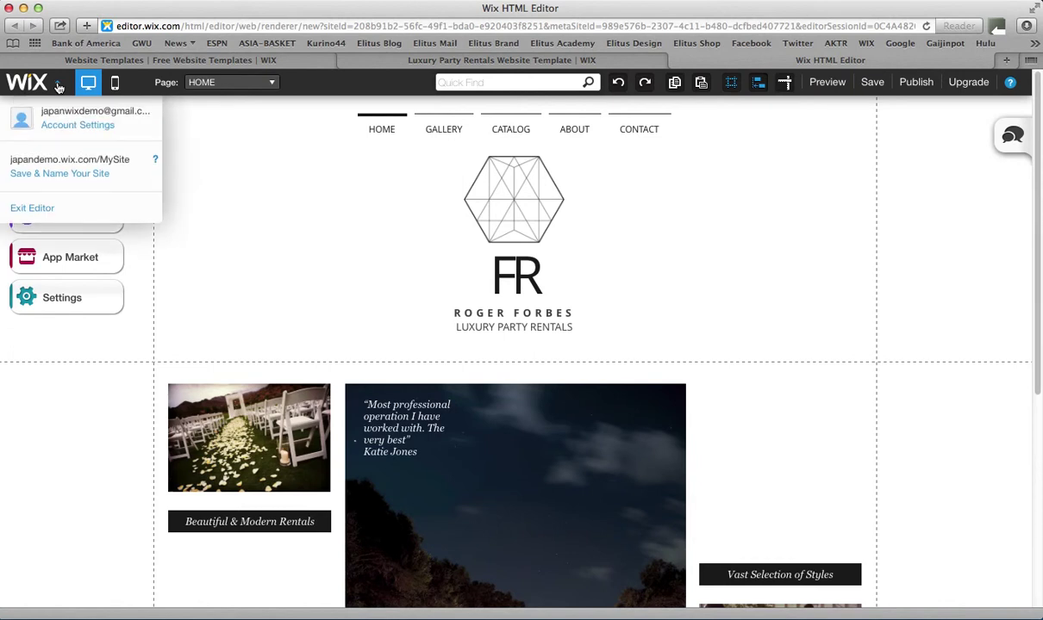
pyautogui.click(59, 88)
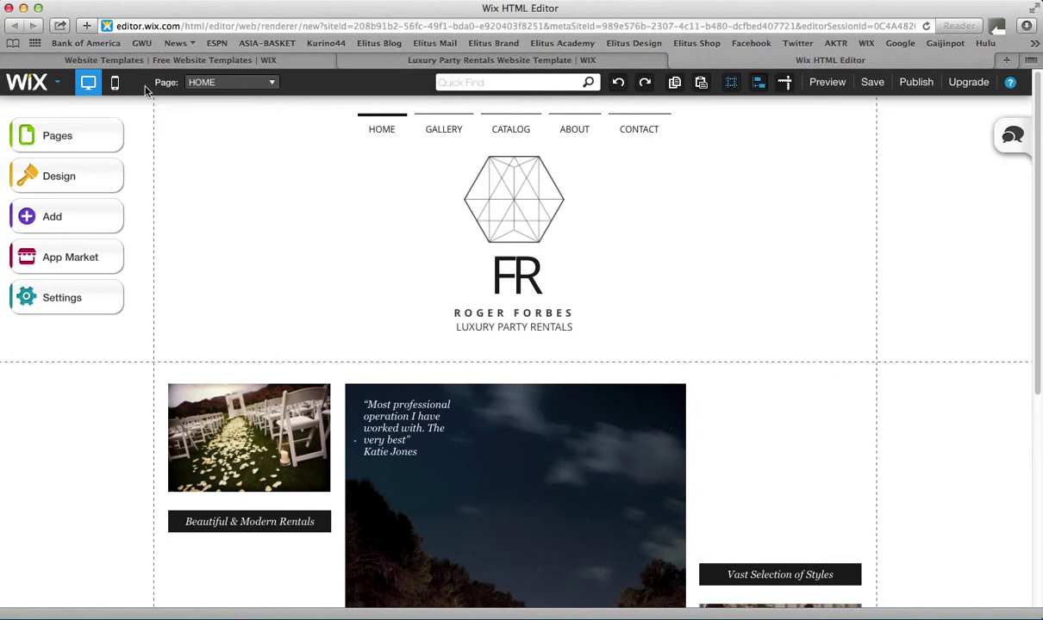
# Use the Page dropdown to view GALLERY, then switch the editor to CATALOG
pyautogui.click(208, 87)
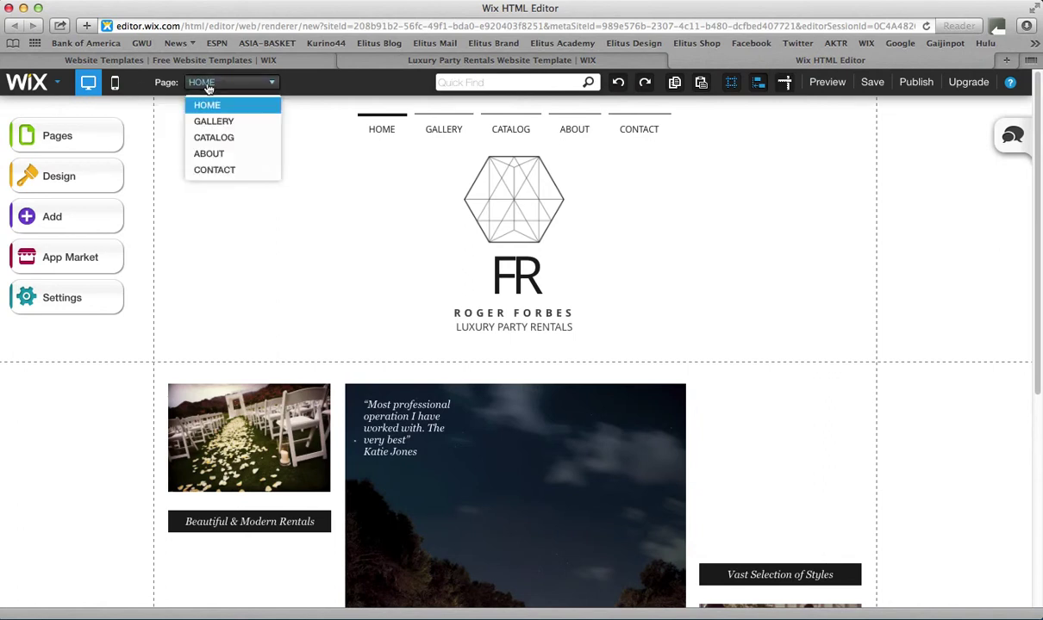
pyautogui.click(221, 122)
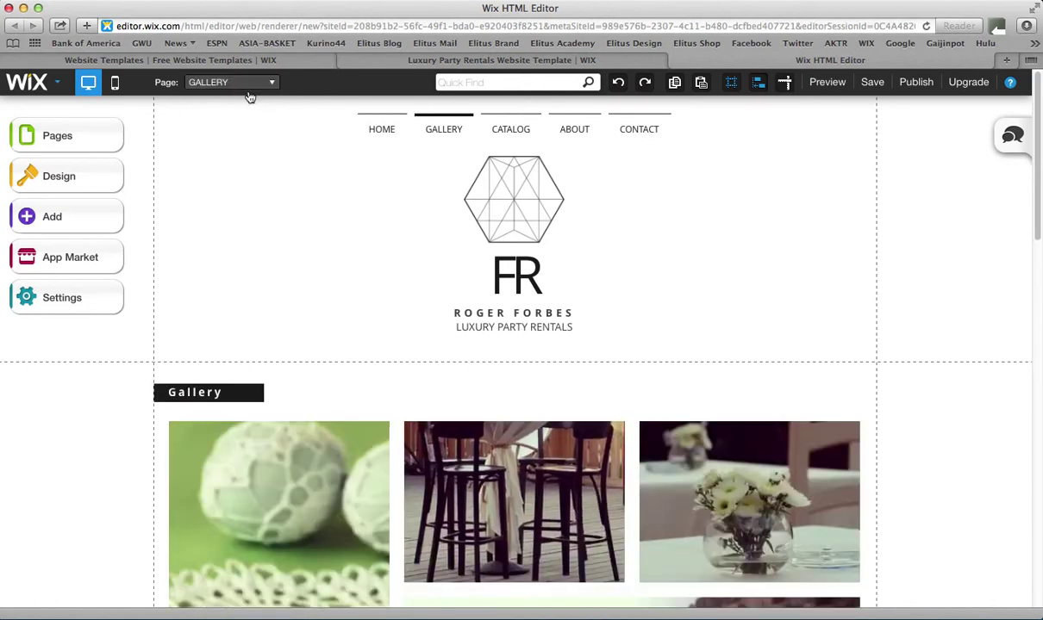
pyautogui.click(247, 86)
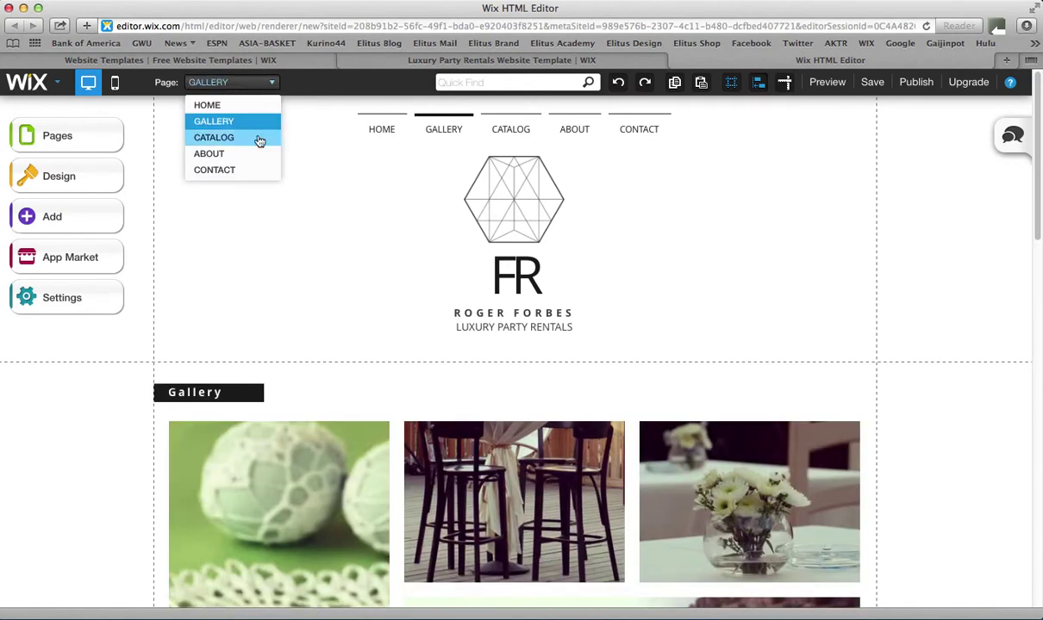
pyautogui.click(259, 139)
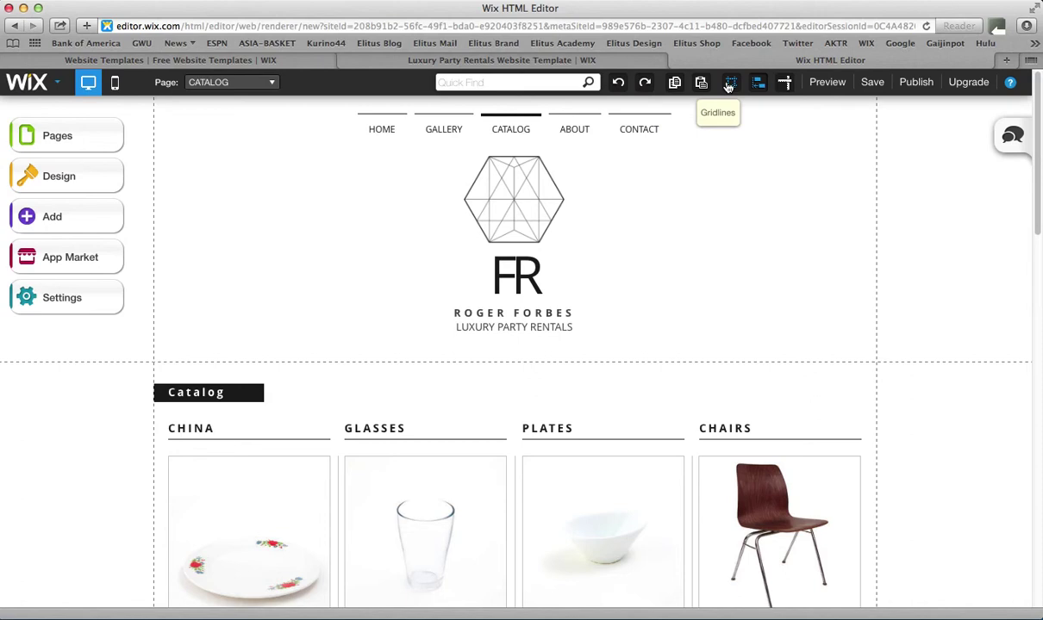
pyautogui.click(728, 83)
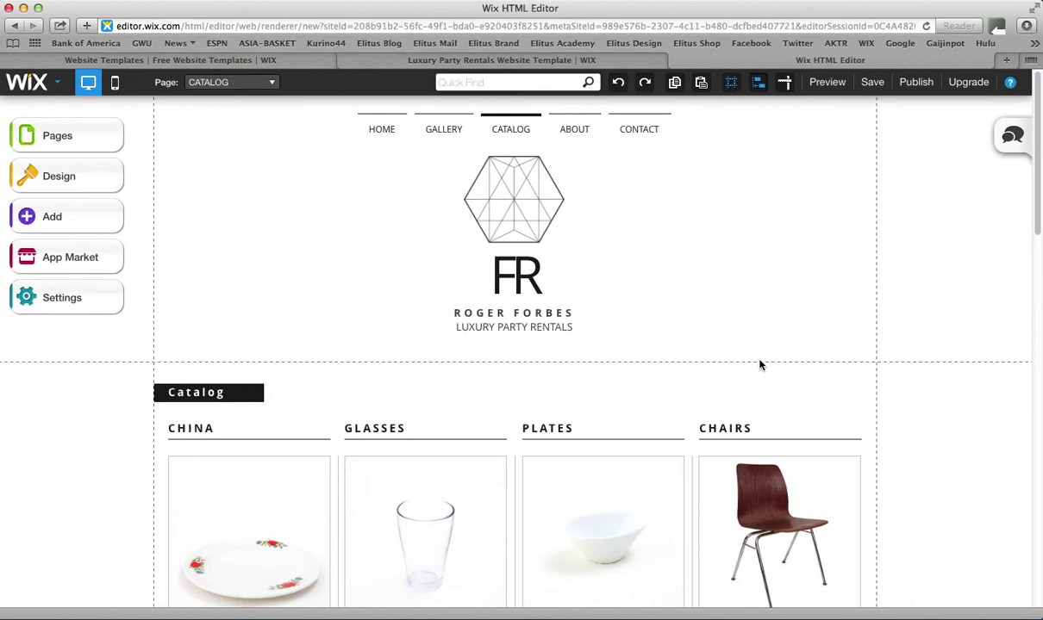
pyautogui.scroll(-15, 759, 364)
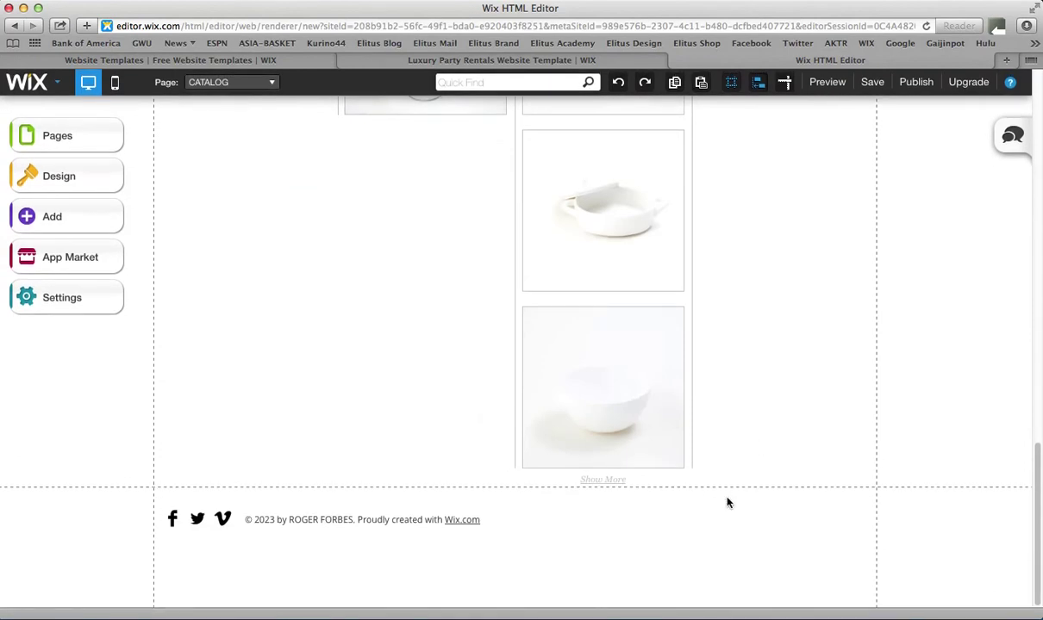
pyautogui.scroll(15, 726, 502)
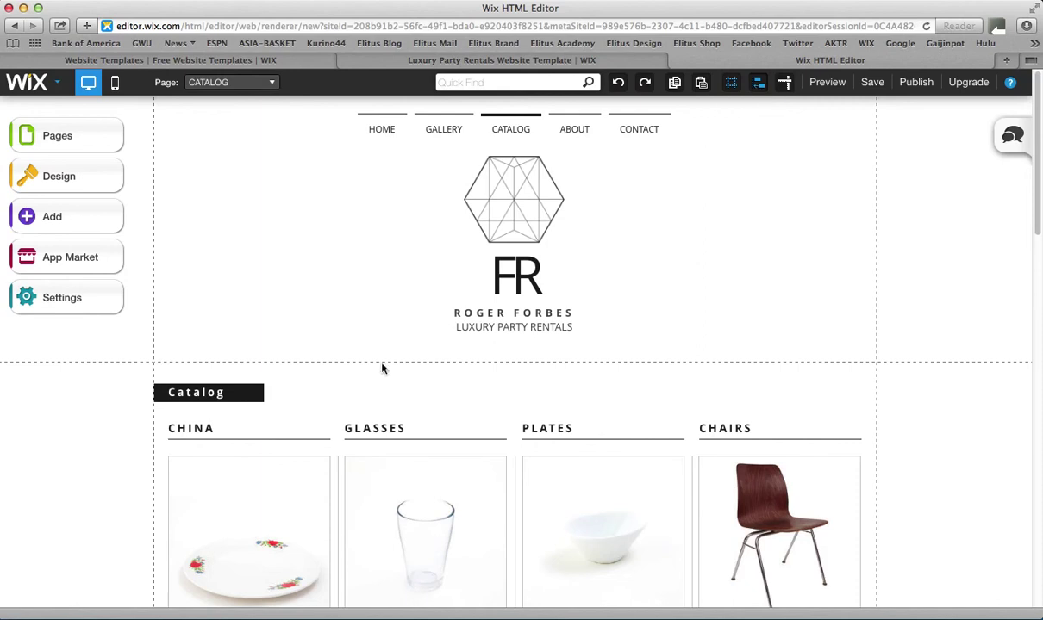
pyautogui.click(253, 390)
pyautogui.scroll(-2, 390, 230)
pyautogui.scroll(2, 391, 230)
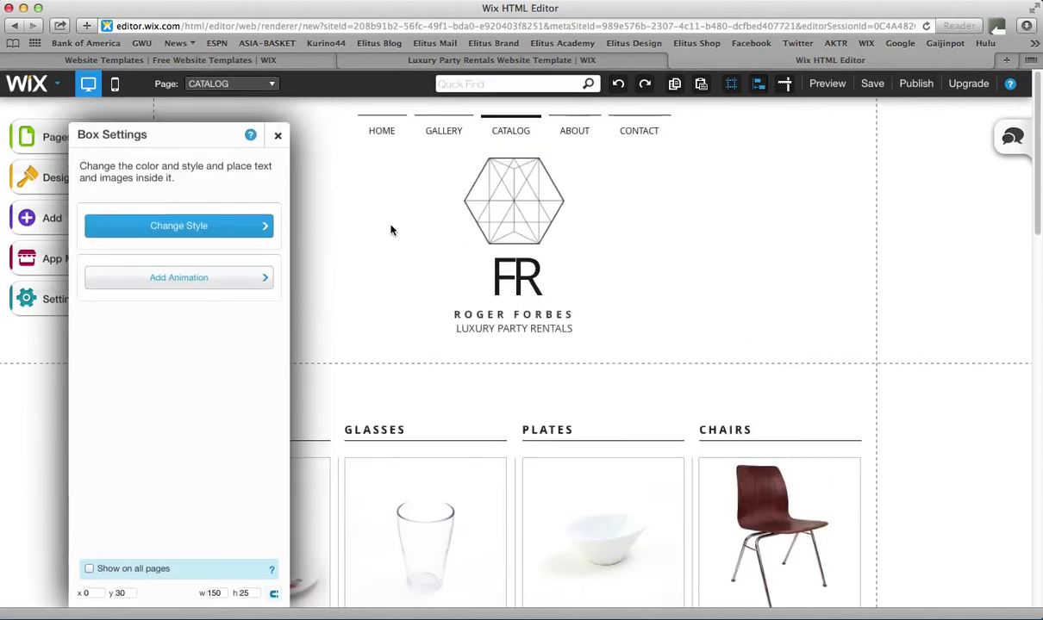
pyautogui.click(277, 136)
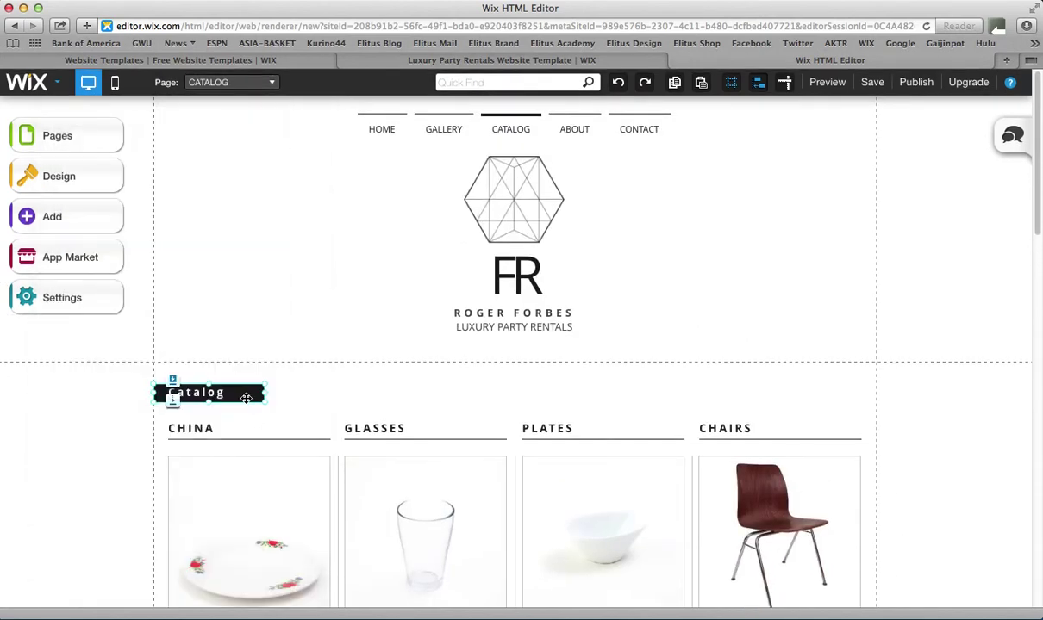
pyautogui.moveTo(234, 377); pyautogui.dragTo(259, 399)
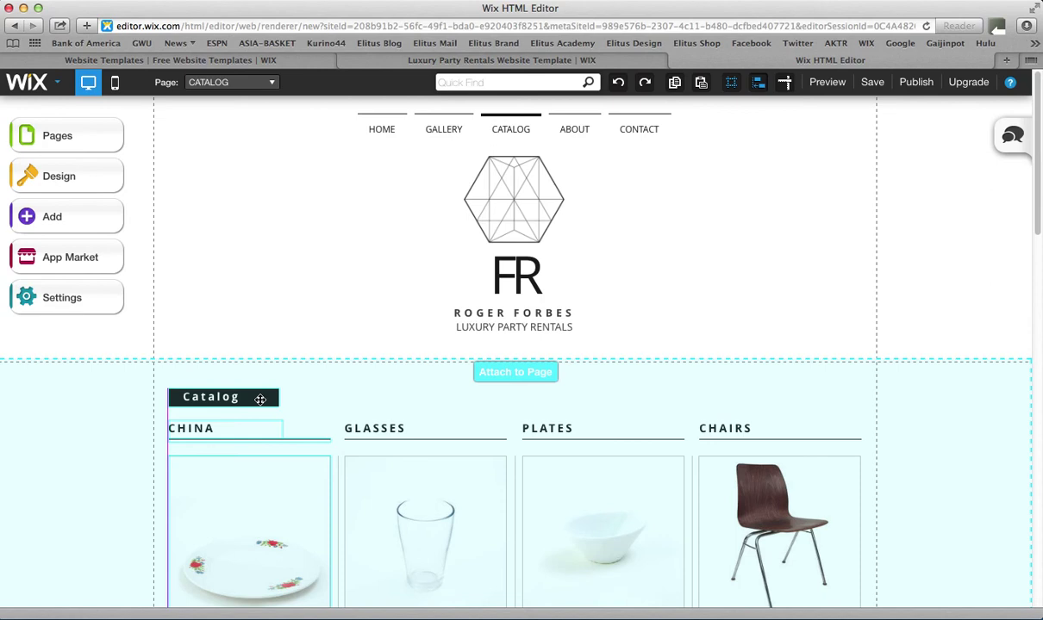
pyautogui.moveTo(259, 399); pyautogui.dragTo(259, 398)
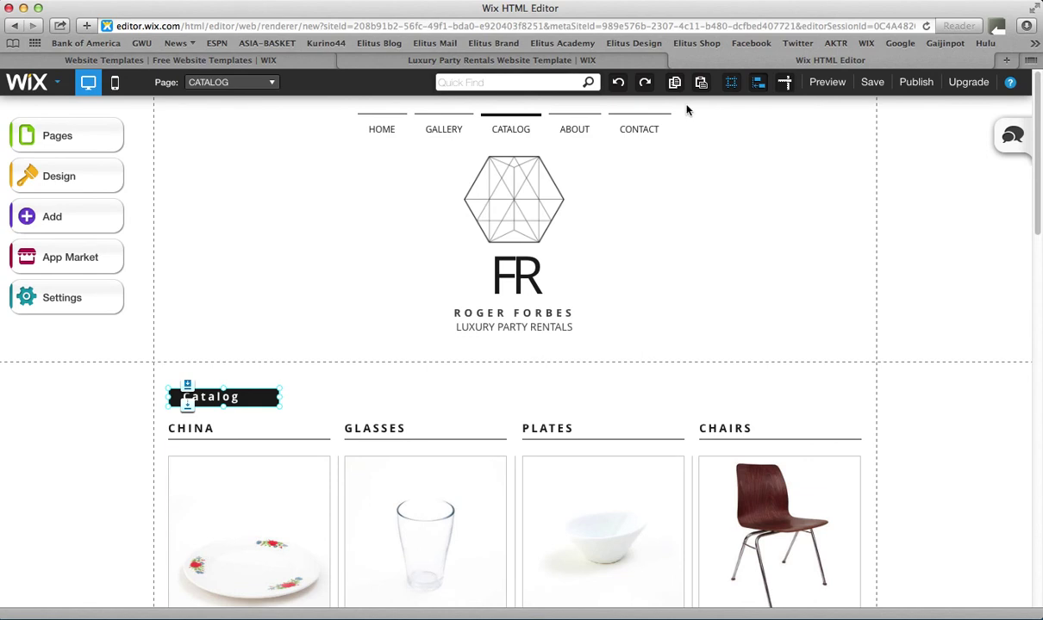
pyautogui.click(617, 93)
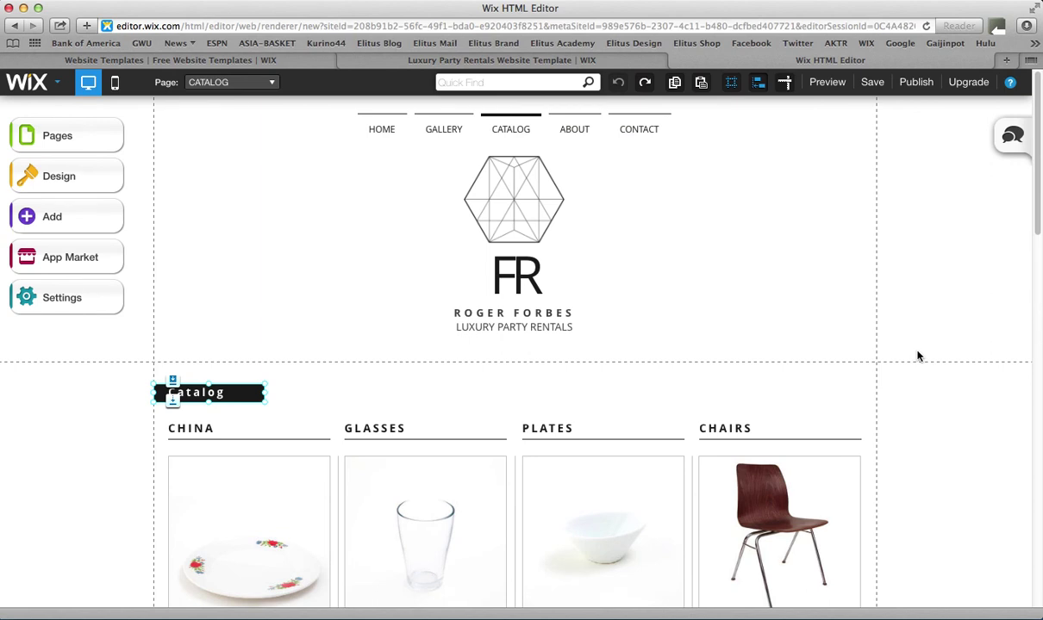
# Turn on rulers and place a vertical guide at X 943 px by the catalog's right edge
pyautogui.click(785, 84)
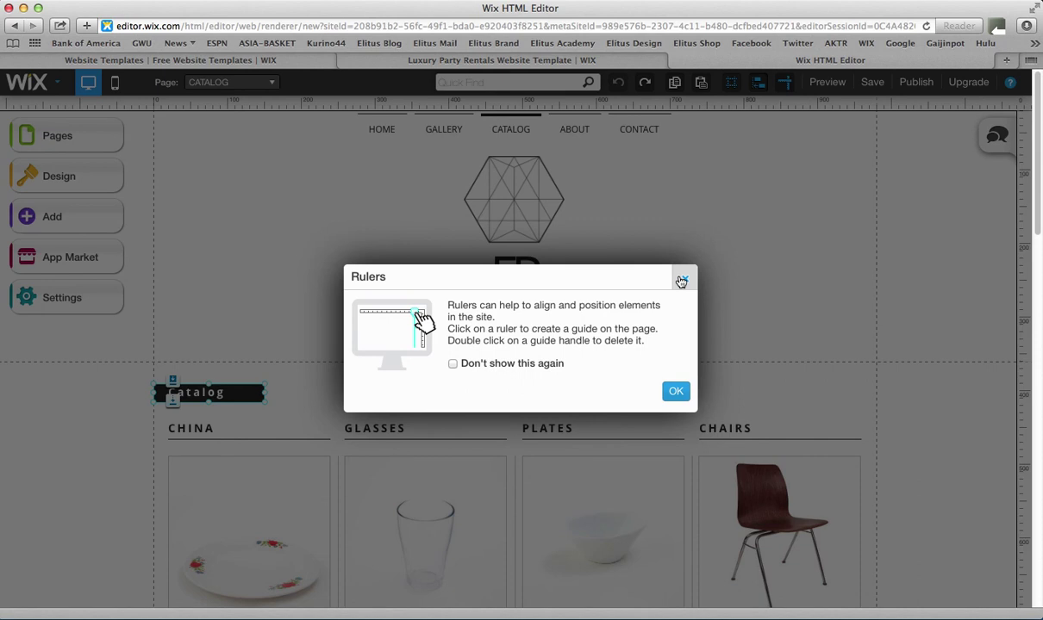
pyautogui.click(684, 288)
pyautogui.click(817, 104)
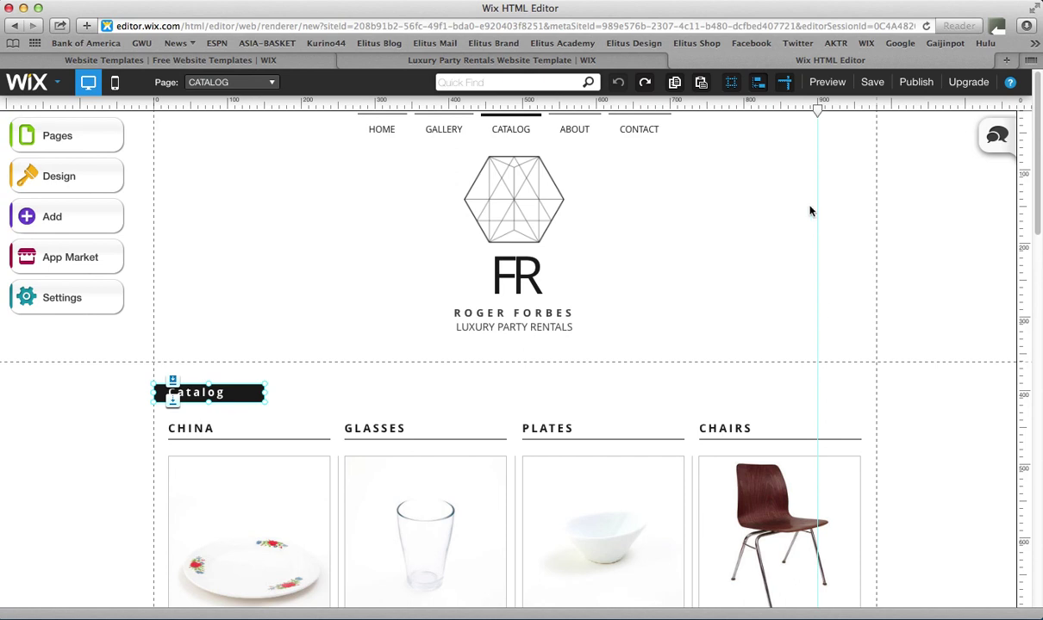
pyautogui.moveTo(817, 110); pyautogui.dragTo(861, 120)
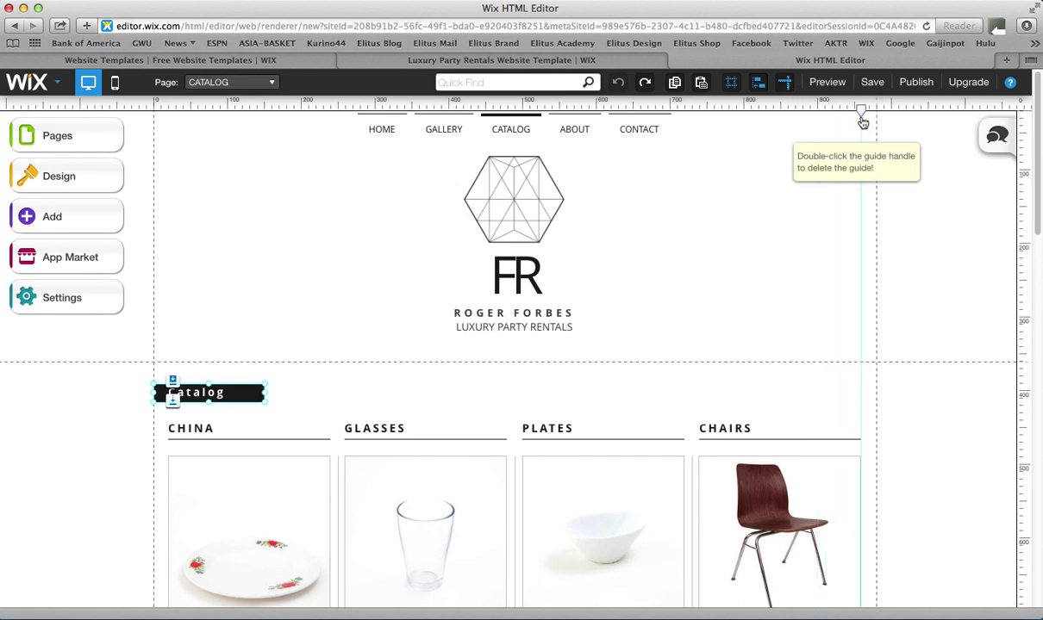